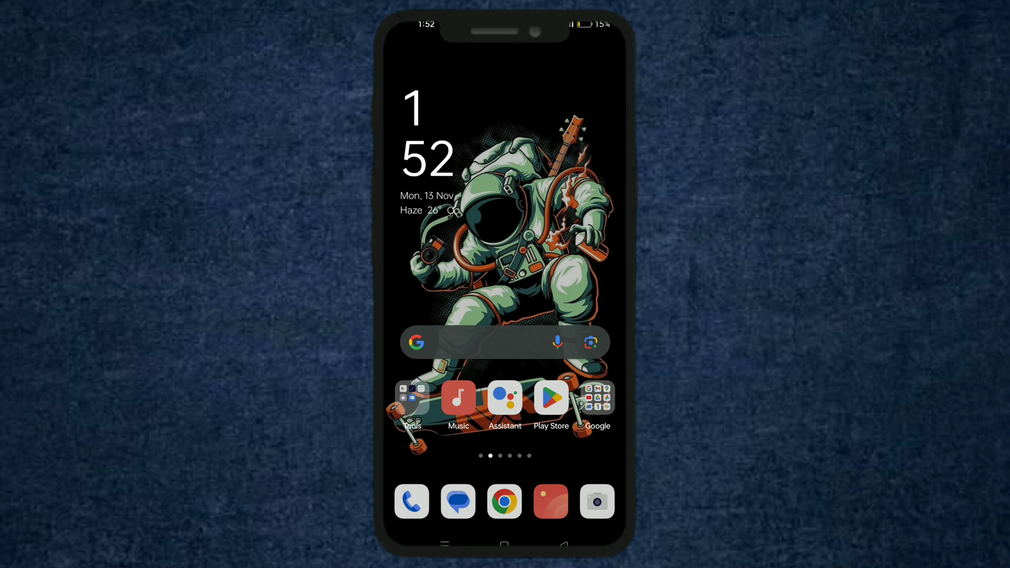
Step: Page through the Android home screen apps to the CapCut icon and launch CapCut
drag(585, 277, 427, 276)
drag(584, 276, 426, 277)
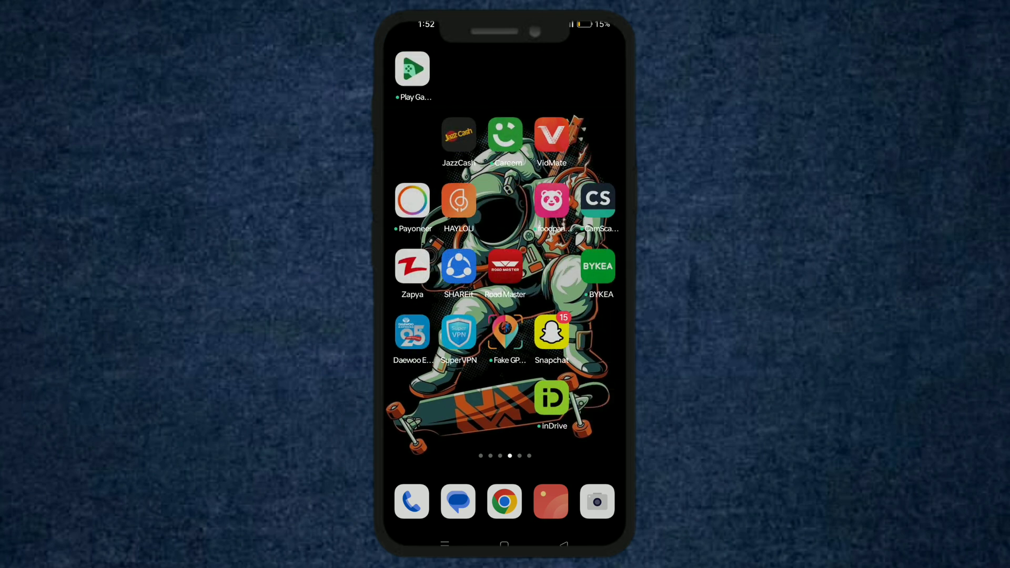
drag(584, 276, 426, 276)
drag(585, 276, 426, 276)
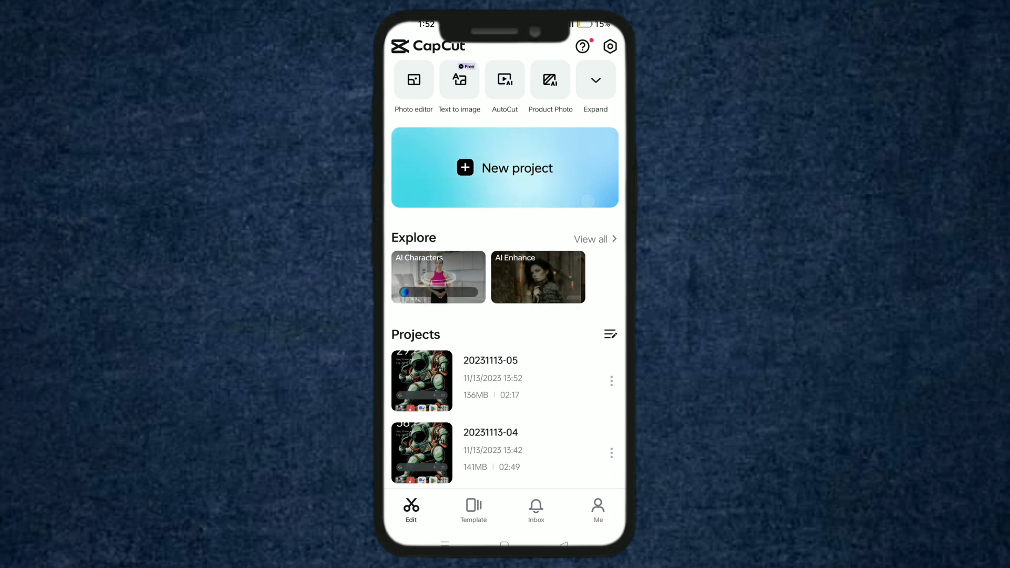
Step: Start a new project with the 02:17 home-screen recording video
click(505, 167)
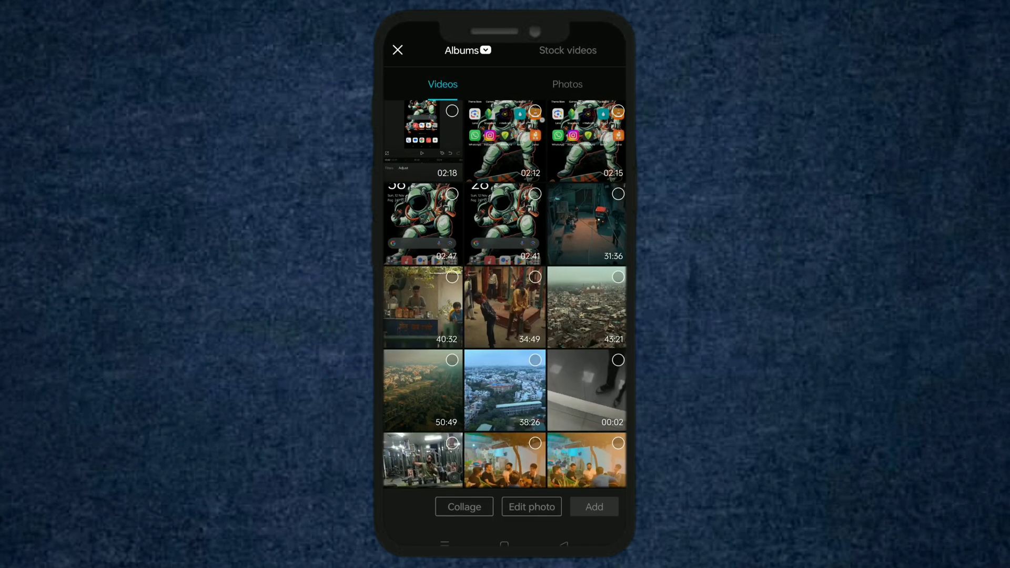
click(452, 112)
click(593, 507)
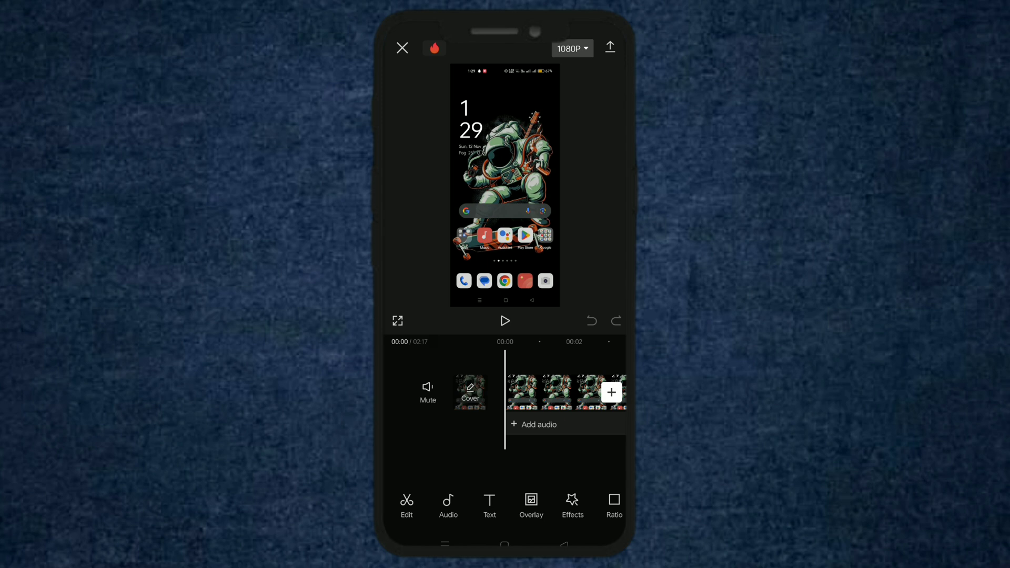
Step: Apply the Sharpen adjustment from the Adjust tool at a strength of about 61
mouse_move(563, 395)
mouse_down()
mouse_move(525, 388)
mouse_move(576, 390)
mouse_up()
mouse_move(552, 505)
mouse_down()
mouse_move(429, 496)
mouse_move(496, 491)
mouse_up()
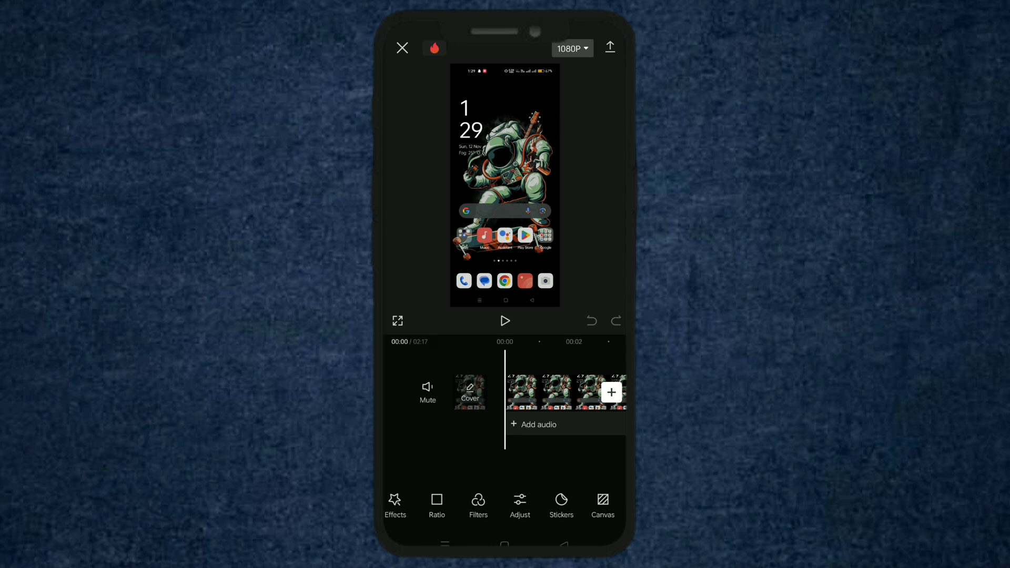
click(519, 504)
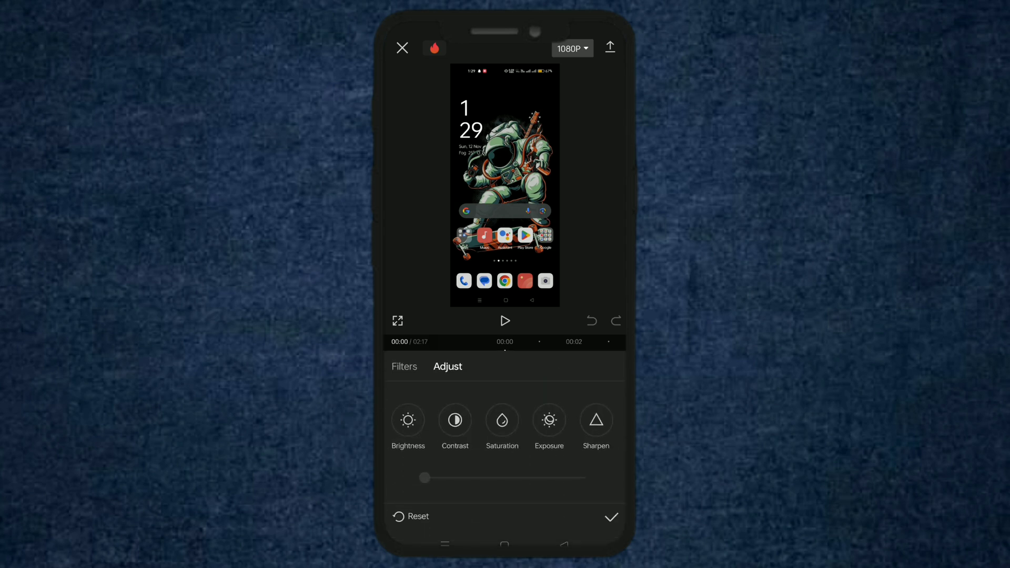
click(596, 420)
drag(427, 500, 522, 505)
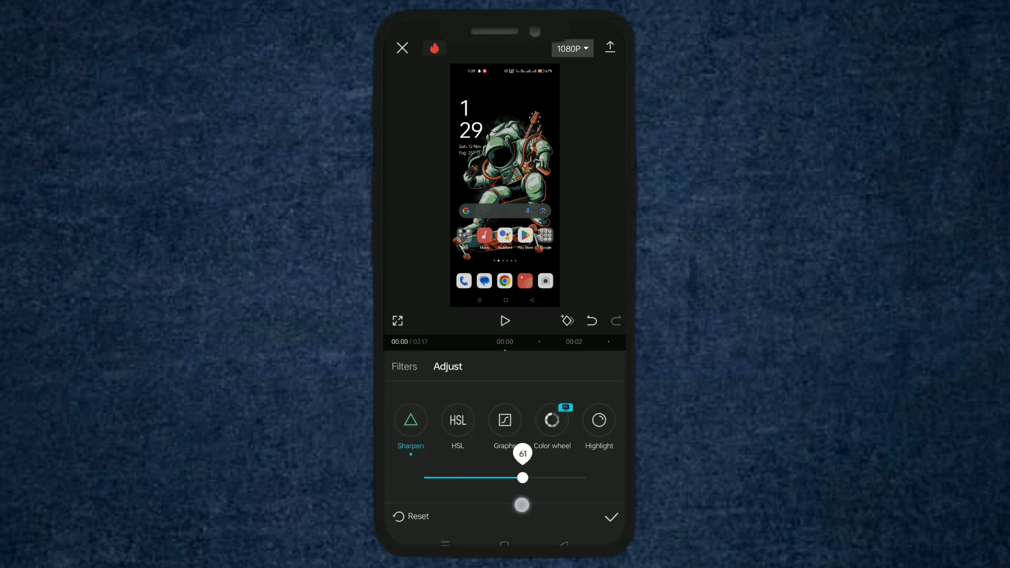
Step: Confirm the sharpen layer, then set export to 1080p, 30 fps, High code rate (246 MB)
click(611, 517)
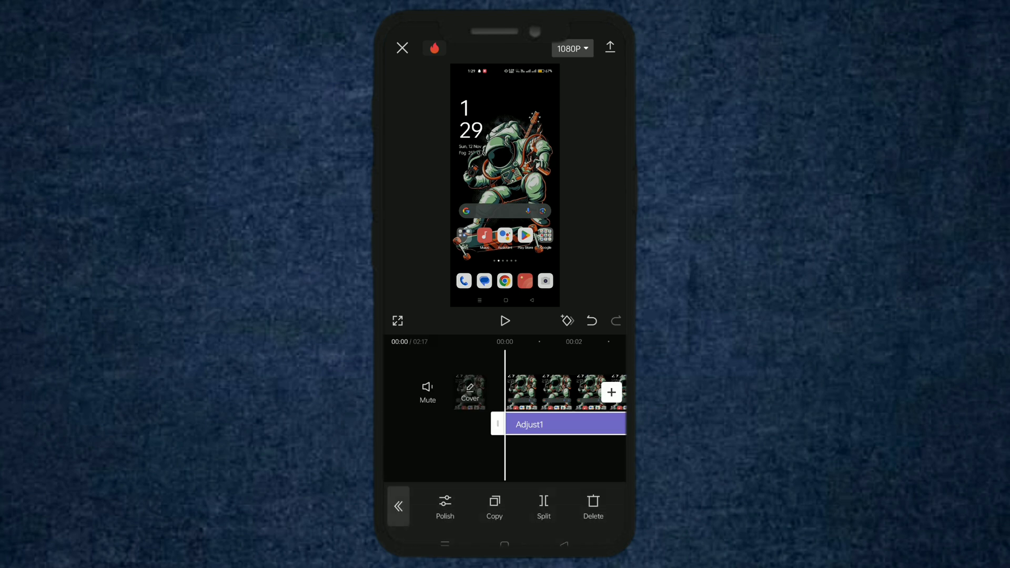
click(572, 48)
mouse_move(541, 110)
mouse_down()
mouse_move(614, 119)
mouse_move(539, 150)
mouse_up()
mouse_move(506, 185)
mouse_down()
mouse_move(567, 200)
mouse_move(505, 228)
mouse_up()
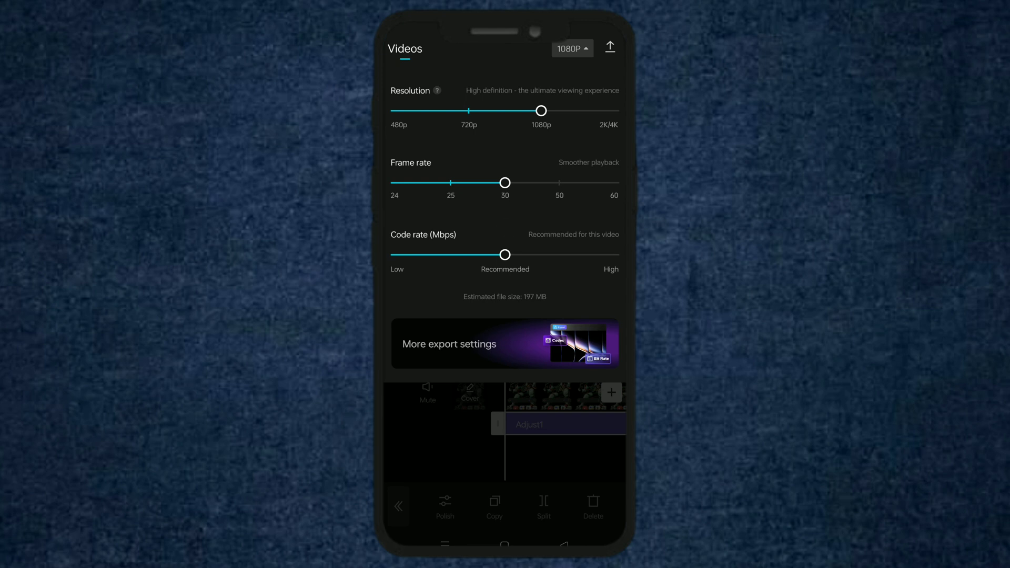
drag(518, 279, 614, 296)
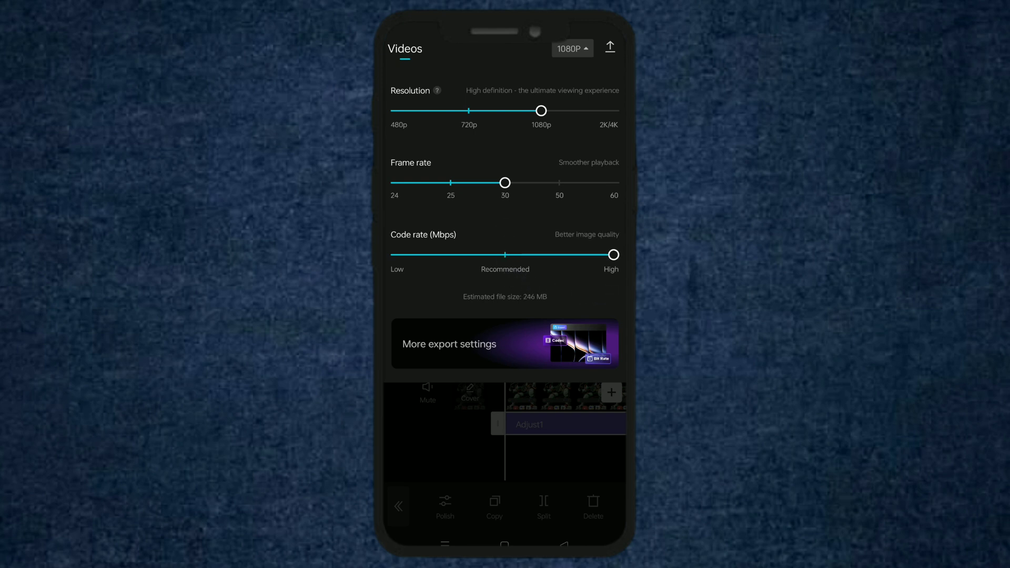